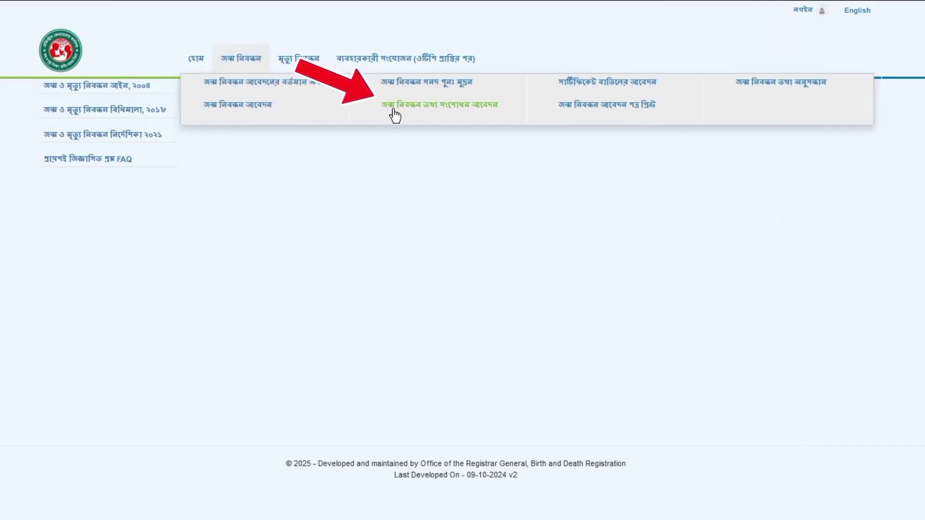
Open the birth information correction application and paste in the birth registration number.
{"action": "left_click", "coordinate": [474, 109]}
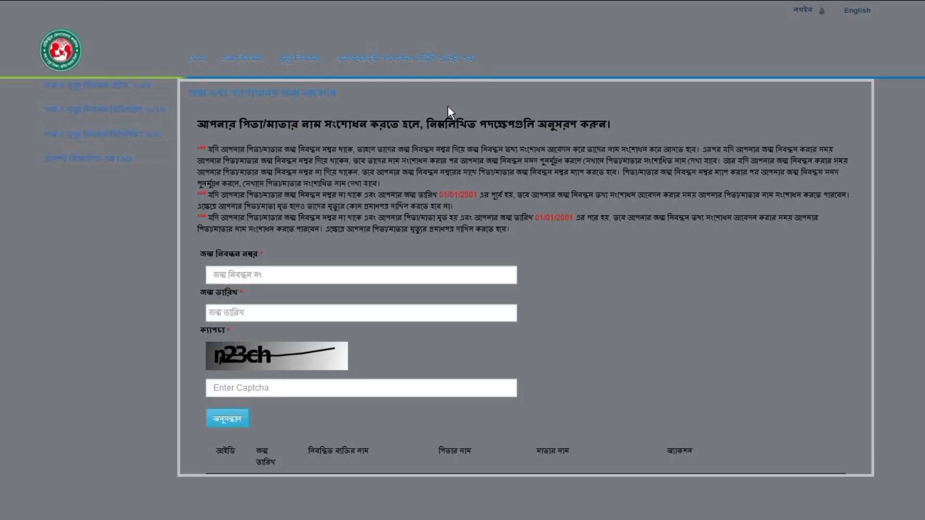
{"action": "left_click_drag", "start_coordinate": [212, 254], "coordinate": [268, 262]}
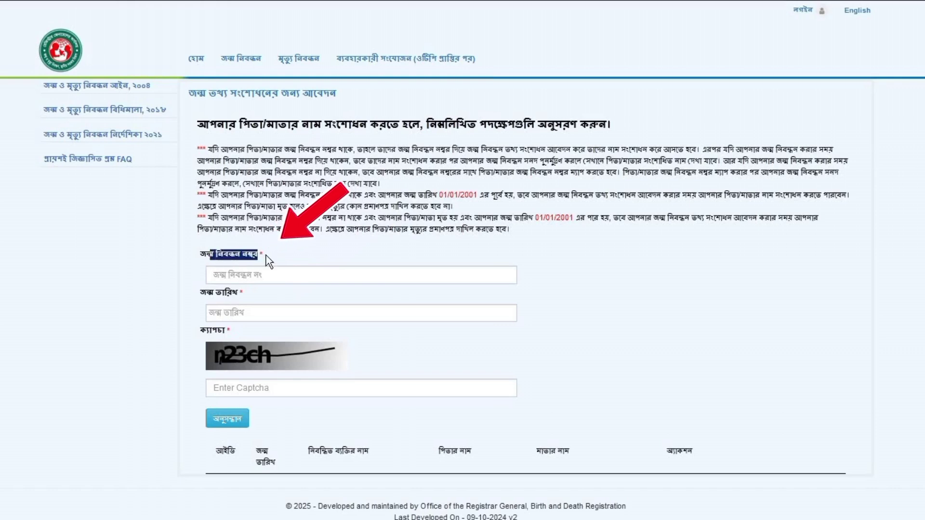
{"action": "left_click", "coordinate": [267, 275]}
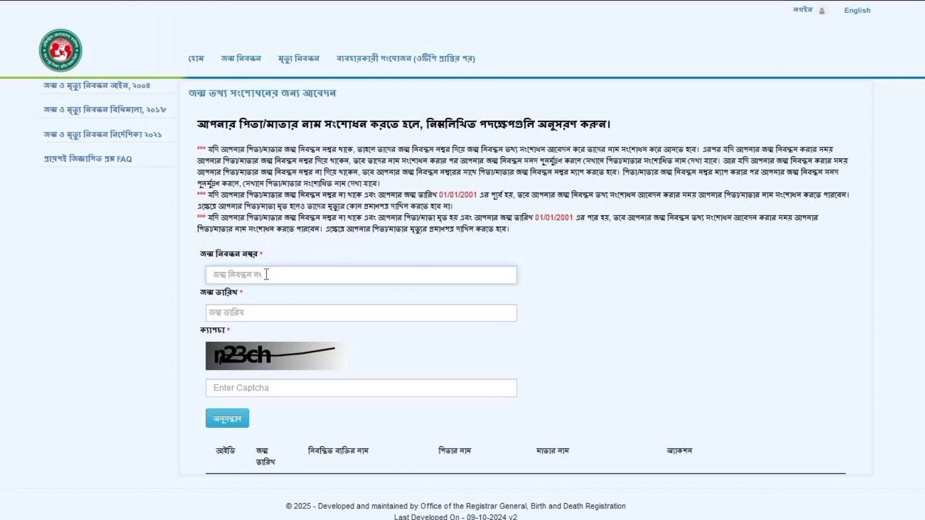
{"action": "key", "text": "ctrl+v"}
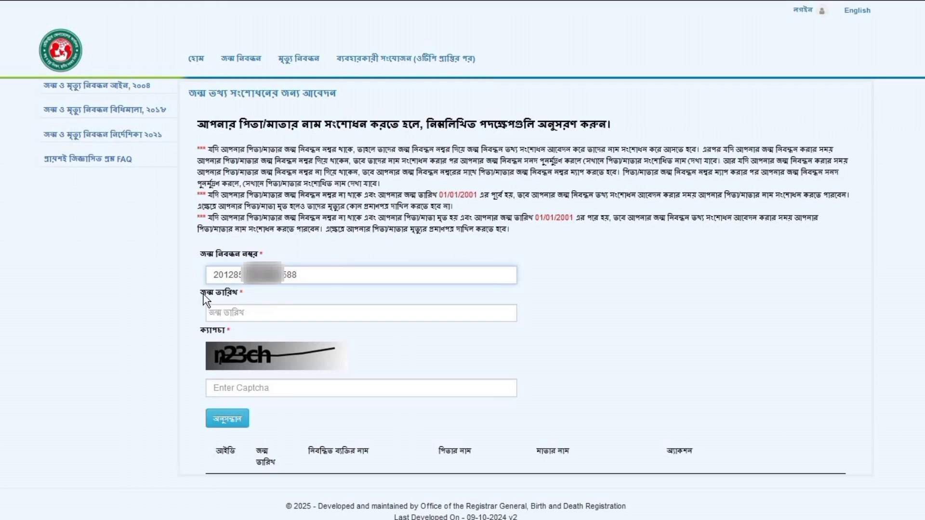
Set the date of birth to 04/07/2012 in the calendar.
{"action": "left_click_drag", "start_coordinate": [203, 296], "coordinate": [267, 292]}
{"action": "left_click", "coordinate": [268, 313]}
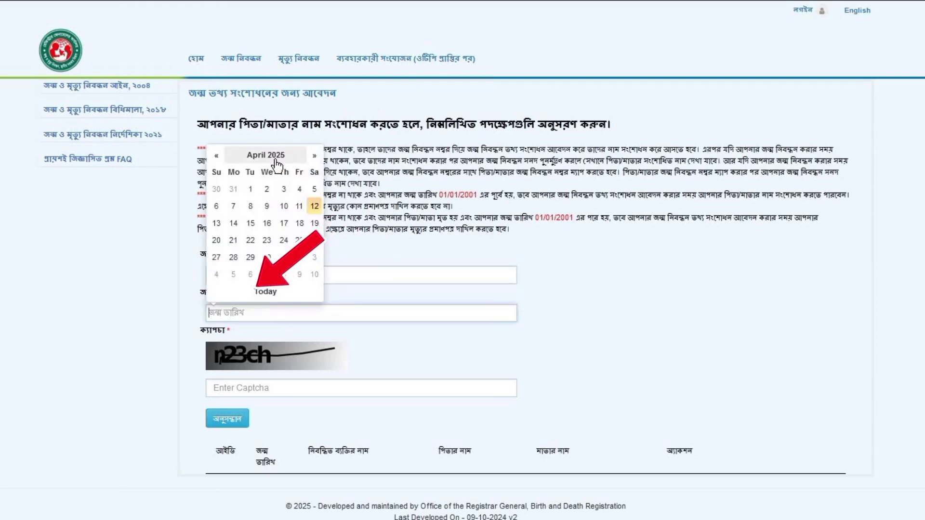
{"action": "left_click", "coordinate": [262, 153]}
{"action": "left_click", "coordinate": [261, 171]}
{"action": "left_click", "coordinate": [214, 171]}
{"action": "left_click", "coordinate": [299, 198]}
{"action": "left_click", "coordinate": [274, 230]}
{"action": "left_click", "coordinate": [261, 182]}
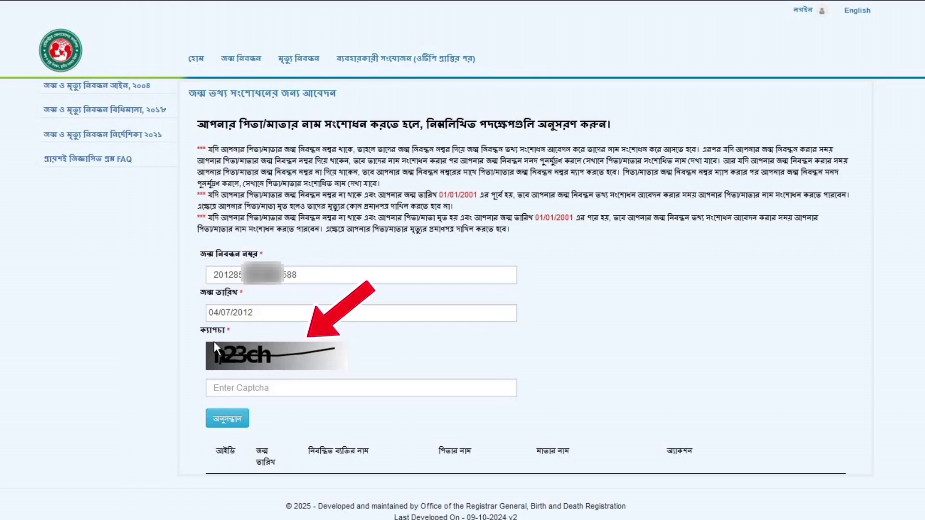
Enter the captcha code and search for the matching birth record.
{"action": "left_click", "coordinate": [245, 391]}
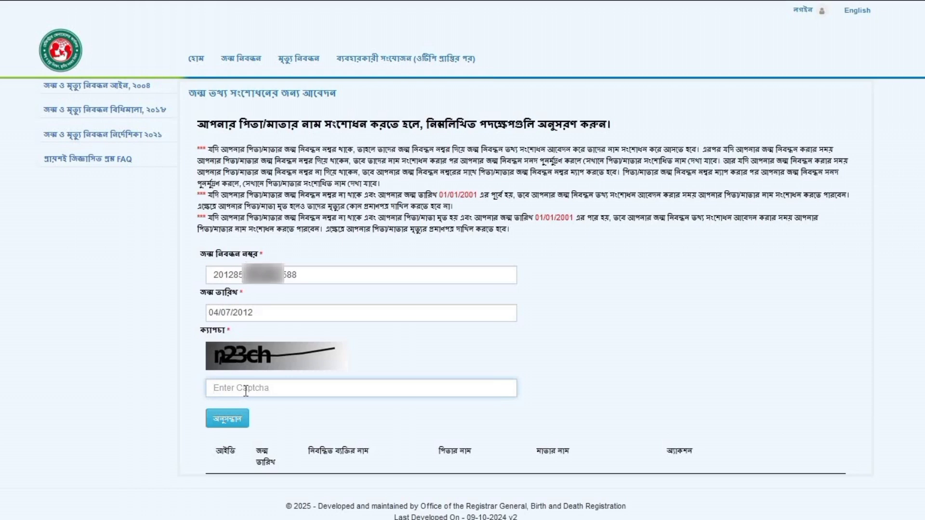
{"action": "type", "text": "n23ch"}
{"action": "left_click", "coordinate": [226, 420]}
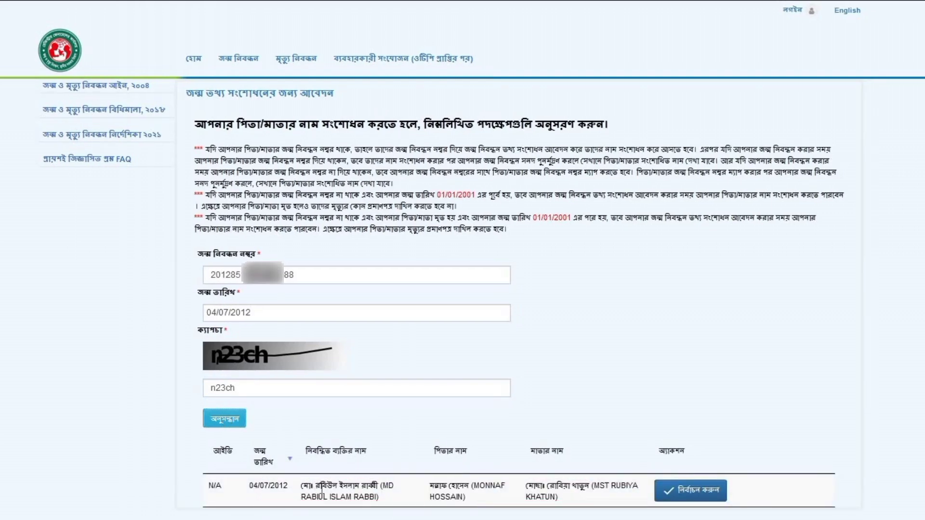
{"action": "left_click_drag", "start_coordinate": [322, 488], "coordinate": [592, 504]}
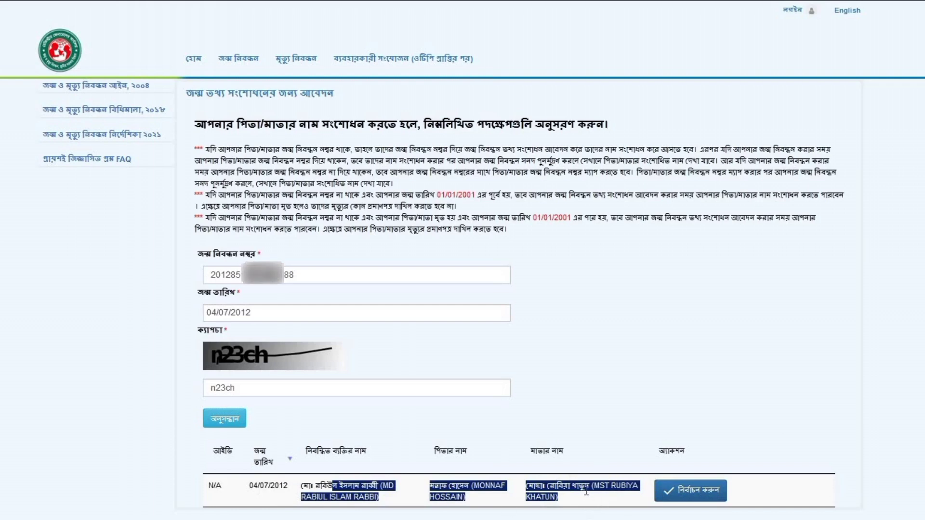
Select the found birth record for correction, confirm it, and bring up the বিষয় subject list.
{"action": "left_click", "coordinate": [686, 504]}
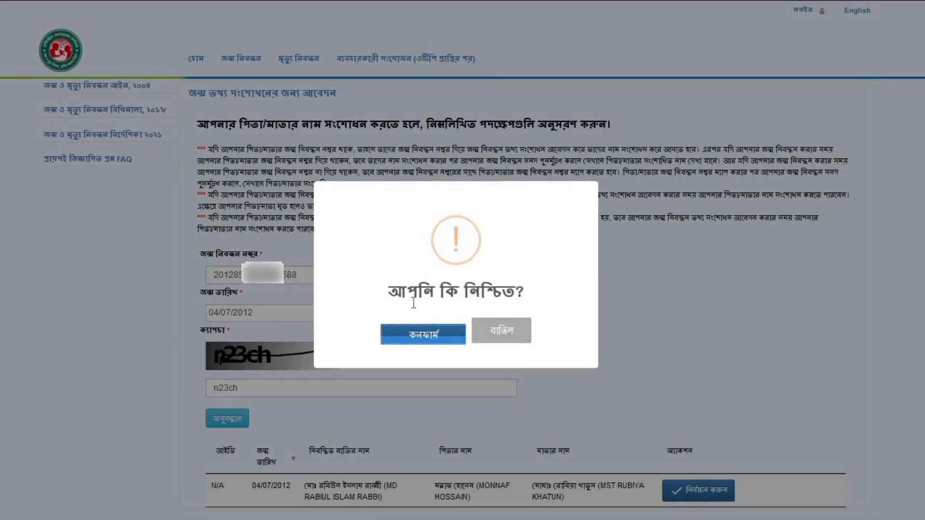
{"action": "left_click", "coordinate": [416, 343]}
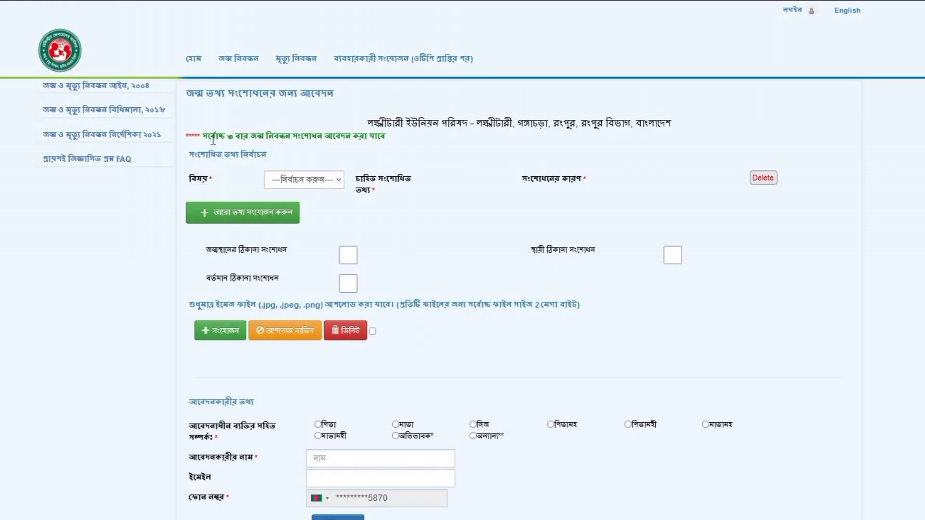
{"action": "left_click_drag", "start_coordinate": [207, 138], "coordinate": [391, 140]}
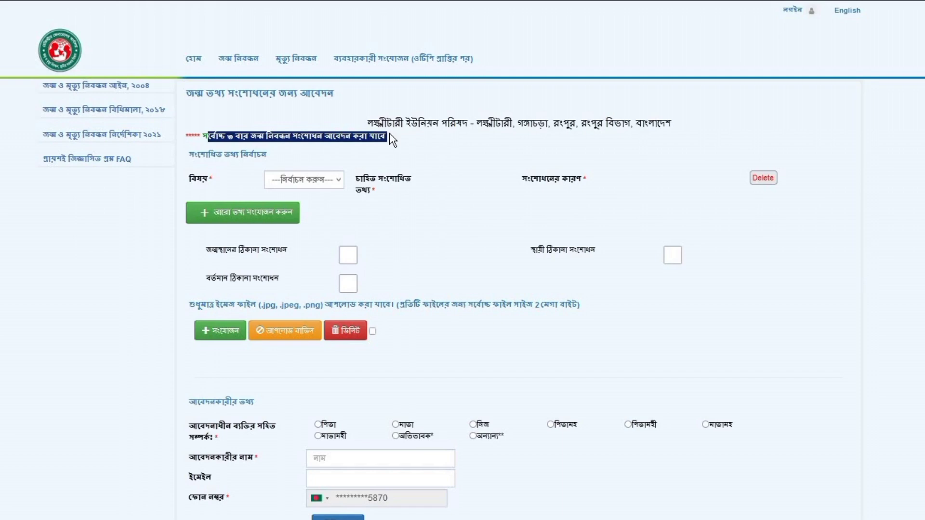
{"action": "double_click", "coordinate": [198, 179]}
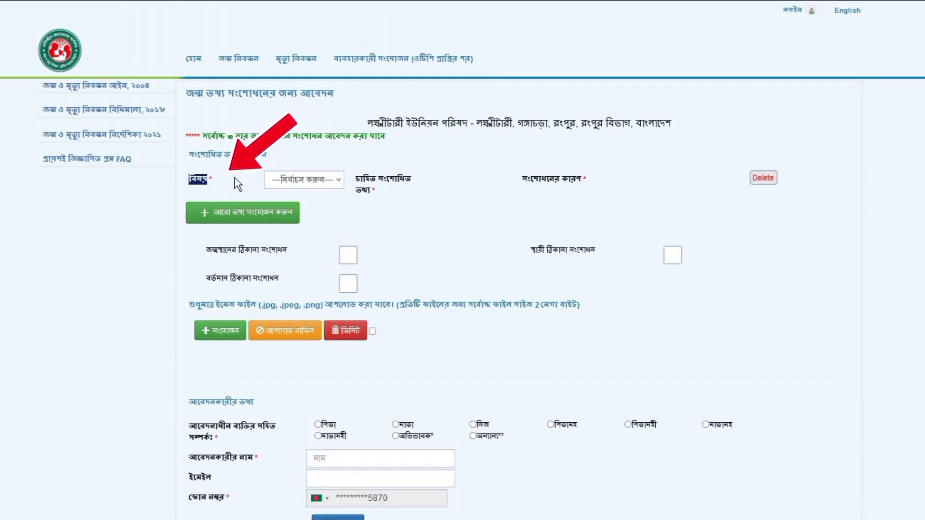
{"action": "left_click", "coordinate": [336, 182]}
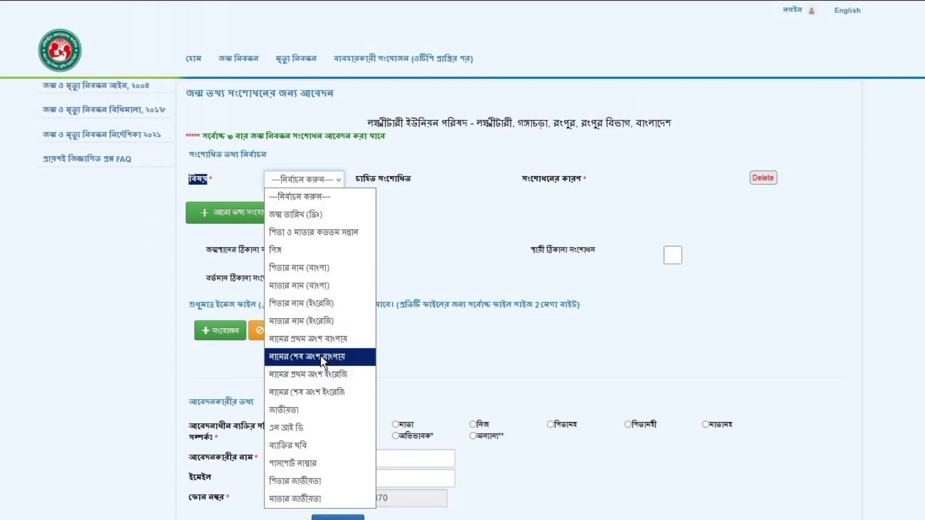
Correct the Bengali first name with the new Bangla name, reason ভুল লিপিবদ্ধ করা হয়েছিল.
{"action": "left_click", "coordinate": [319, 338]}
{"action": "left_click", "coordinate": [472, 176]}
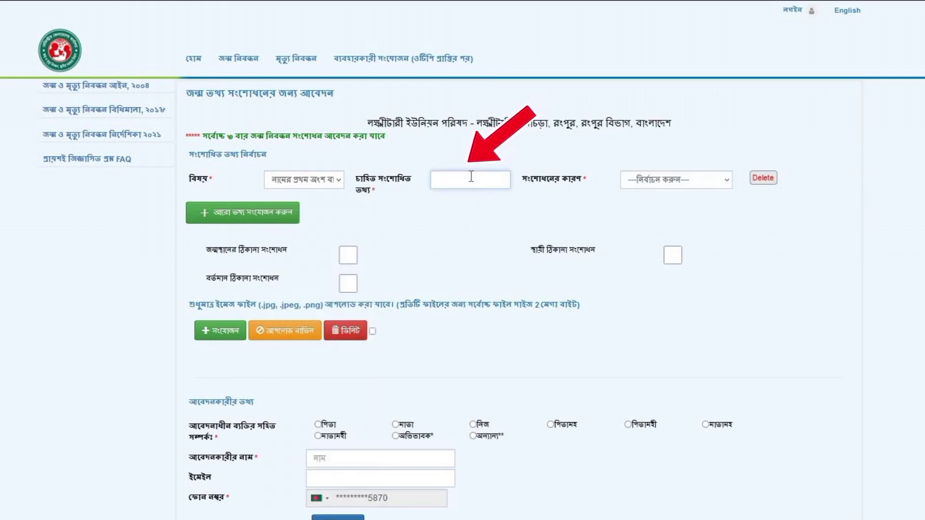
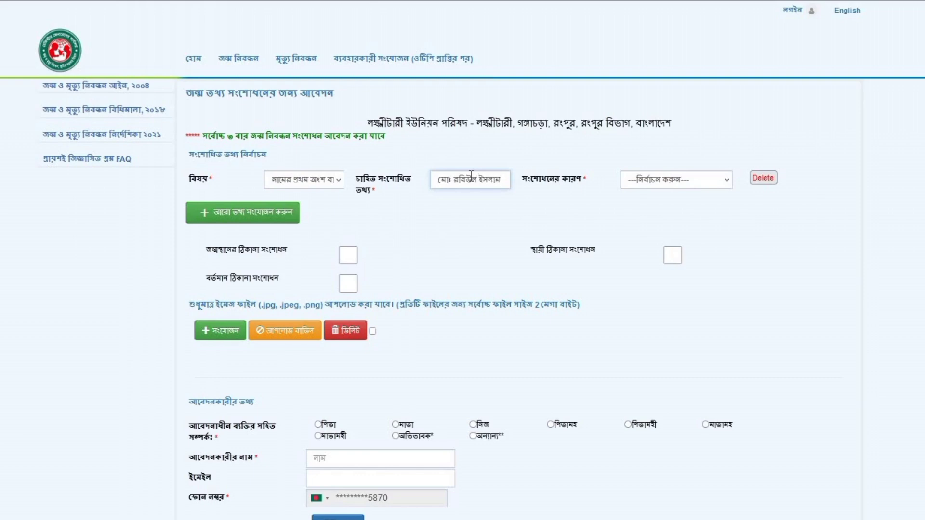
{"action": "left_click_drag", "start_coordinate": [543, 182], "coordinate": [593, 173]}
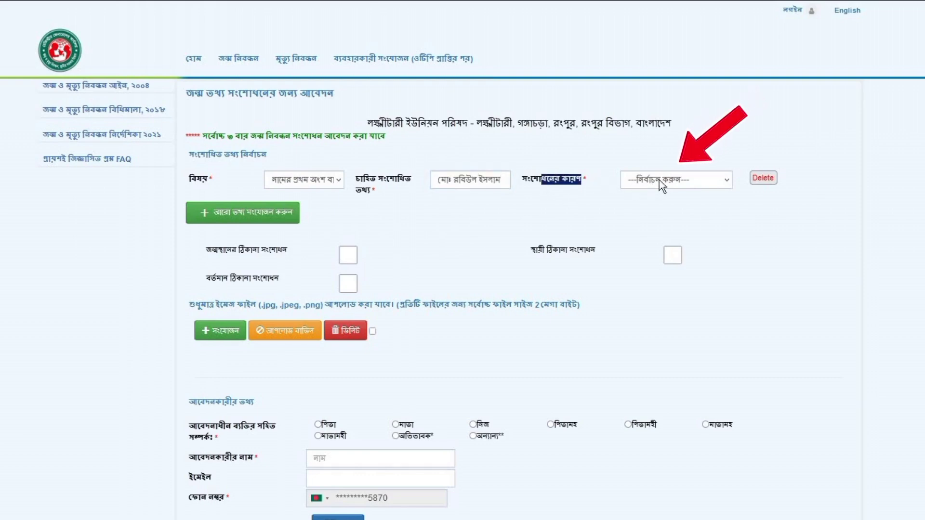
{"action": "left_click", "coordinate": [705, 182]}
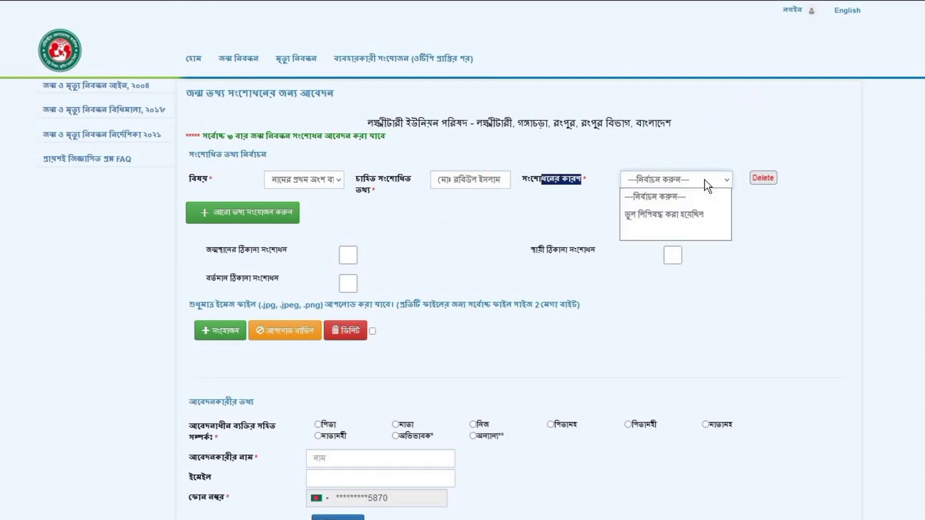
{"action": "left_click", "coordinate": [685, 214]}
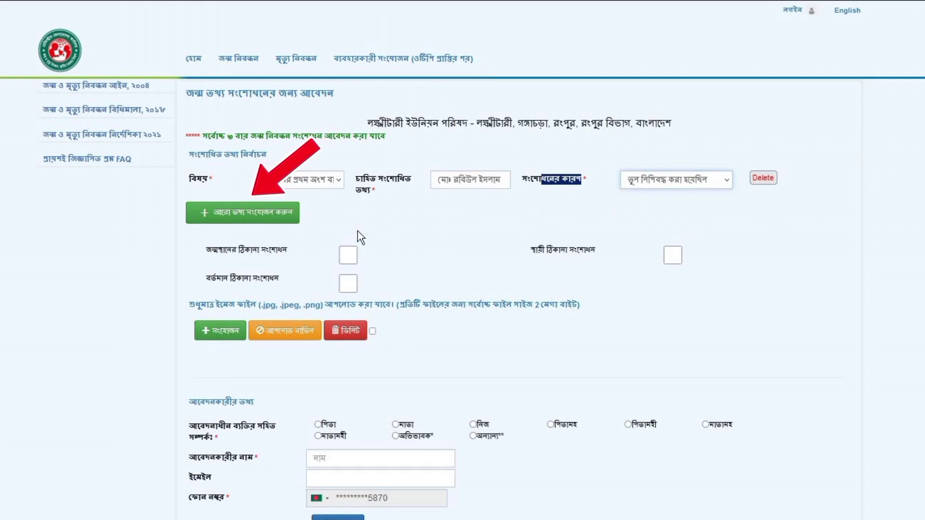
Add a second row for নামের প্রথম অংশ ইংরেজি and type the corrected English name.
{"action": "left_click", "coordinate": [273, 219]}
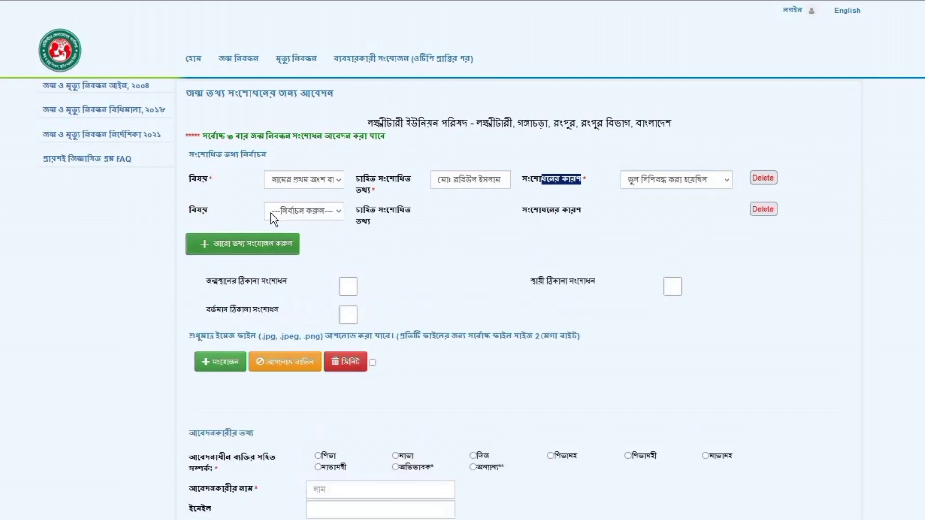
{"action": "left_click", "coordinate": [318, 214]}
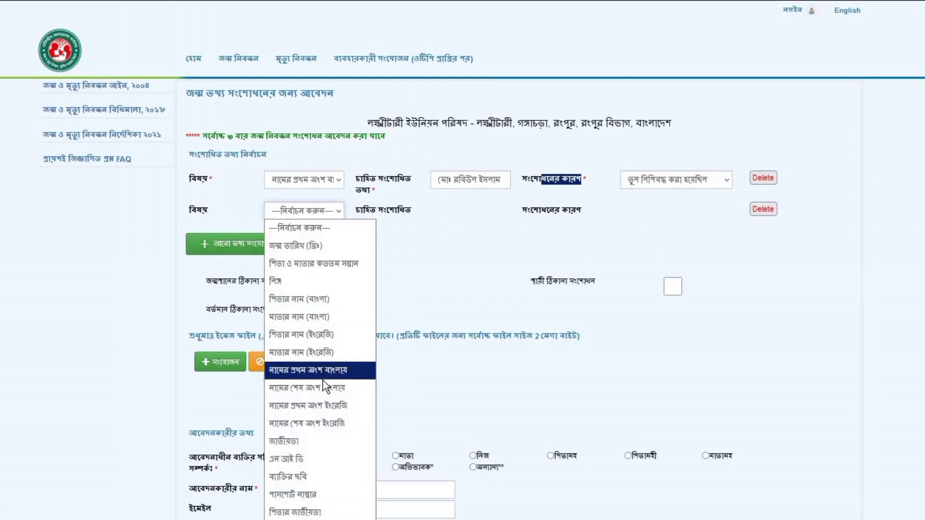
{"action": "left_click", "coordinate": [342, 404]}
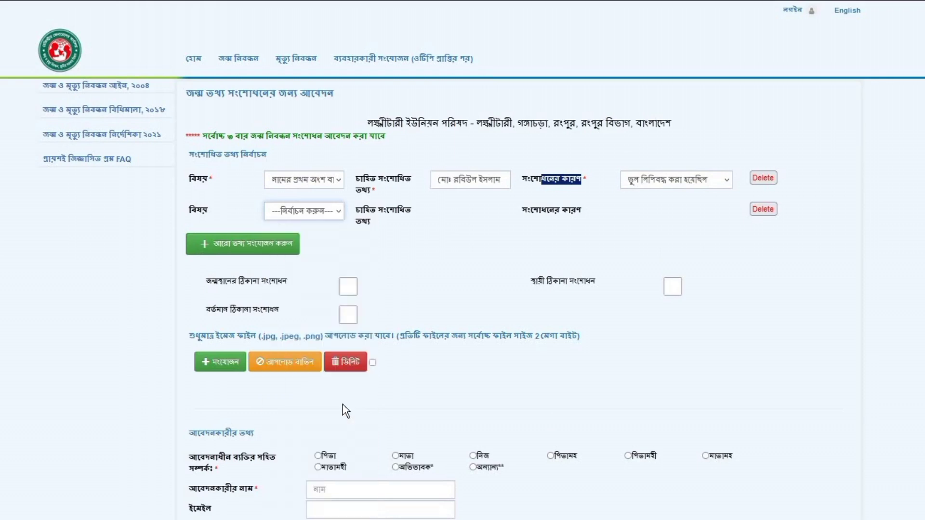
{"action": "left_click_drag", "start_coordinate": [356, 210], "coordinate": [424, 211]}
{"action": "left_click", "coordinate": [460, 212]}
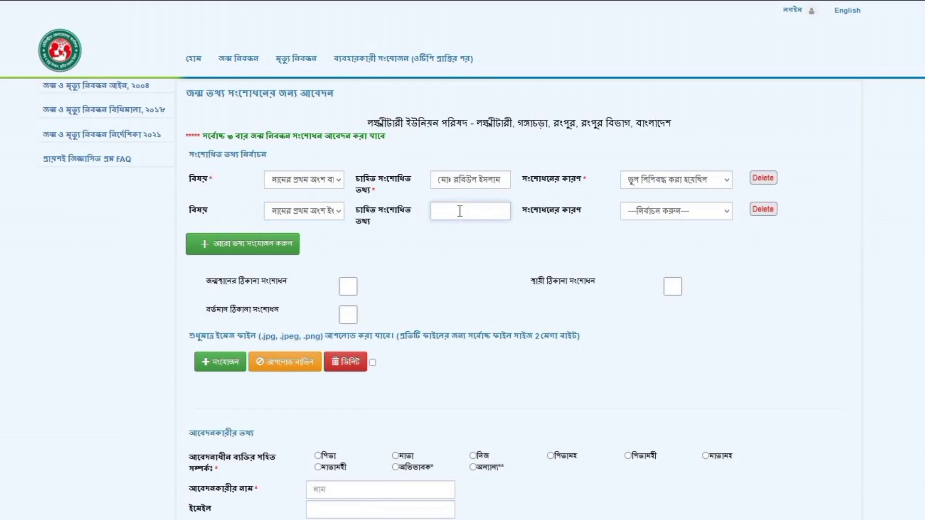
{"action": "type", "text": "MD."}
{"action": "type", "text": "LAM"}
Remove the extra space in the English name, set reason ভুল লিপিবদ্ধ করা হয়েছিল, and add a row.
{"action": "left_click_drag", "start_coordinate": [523, 211], "coordinate": [601, 210]}
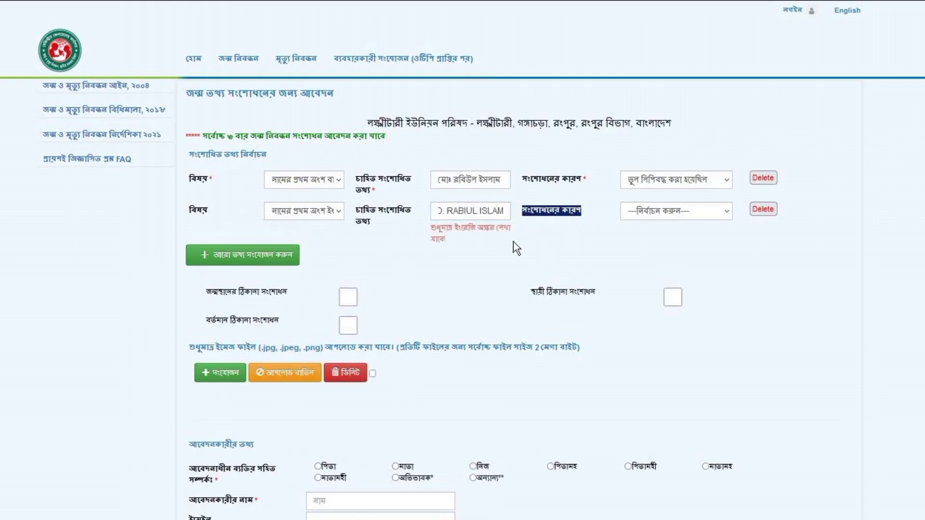
{"action": "left_click", "coordinate": [482, 213]}
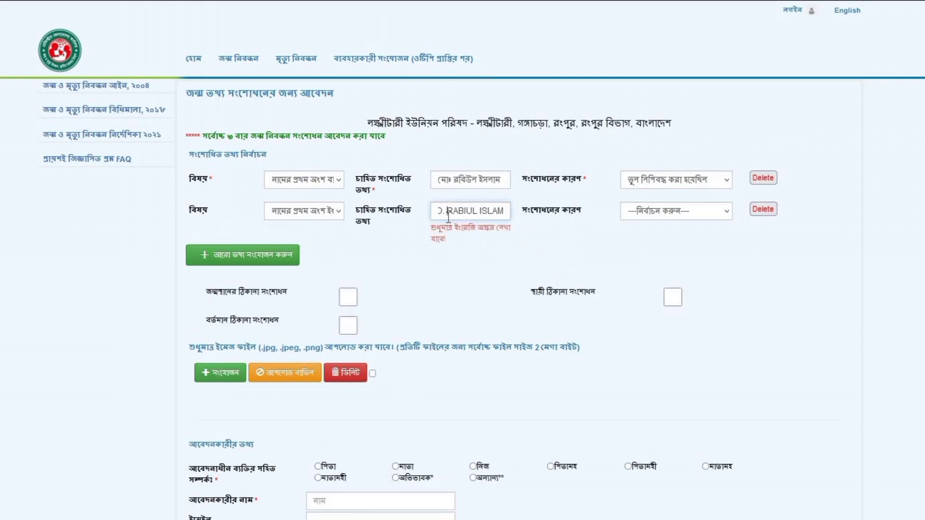
{"action": "key", "text": "BackSpace"}
{"action": "key", "text": "BackSpace"}
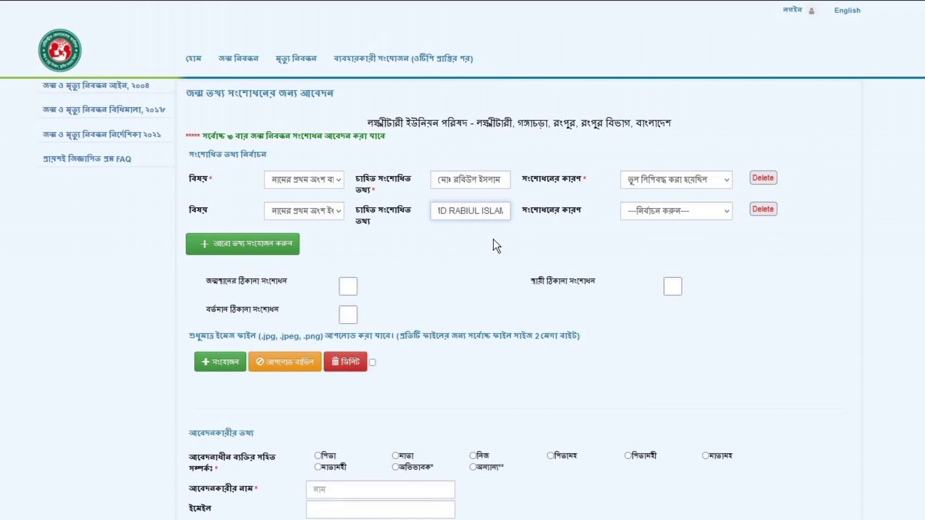
{"action": "left_click_drag", "start_coordinate": [523, 212], "coordinate": [592, 214]}
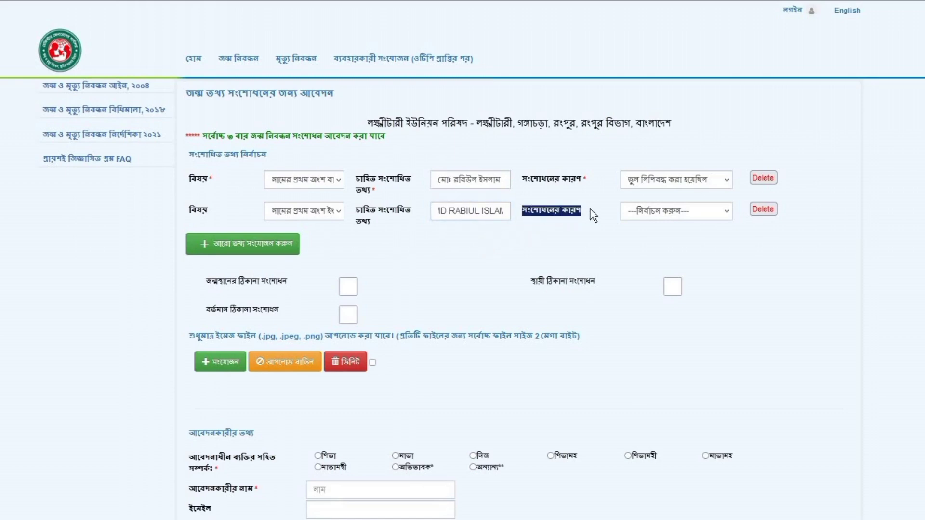
{"action": "left_click", "coordinate": [677, 213]}
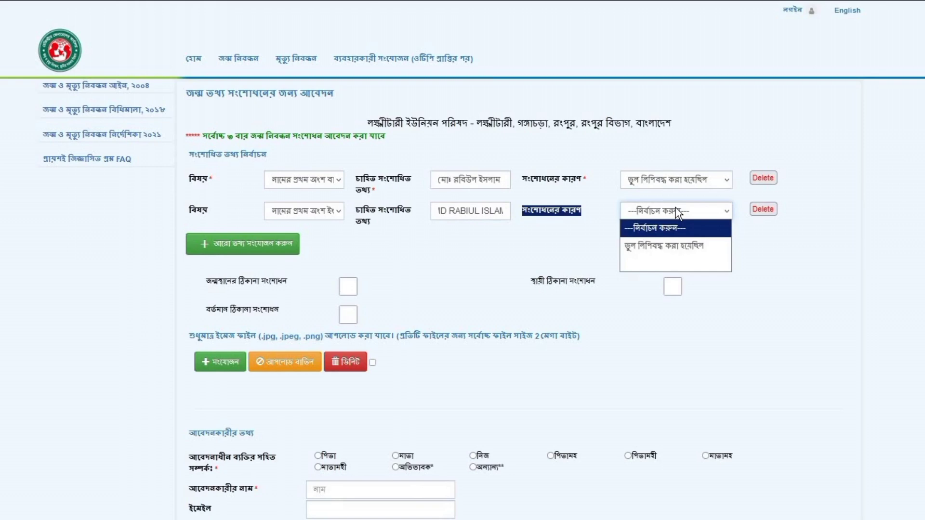
{"action": "left_click", "coordinate": [653, 245]}
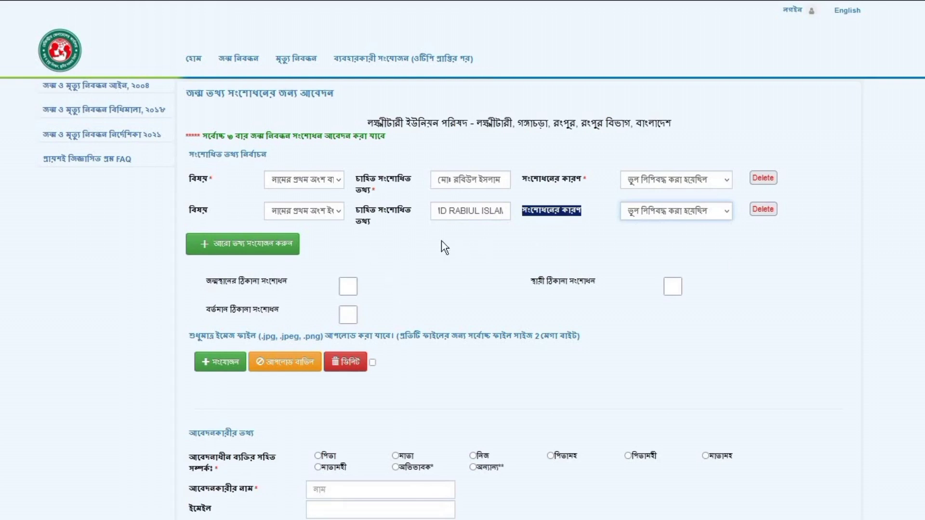
{"action": "left_click", "coordinate": [250, 246]}
{"action": "left_click", "coordinate": [304, 242]}
{"action": "left_click", "coordinate": [766, 243]}
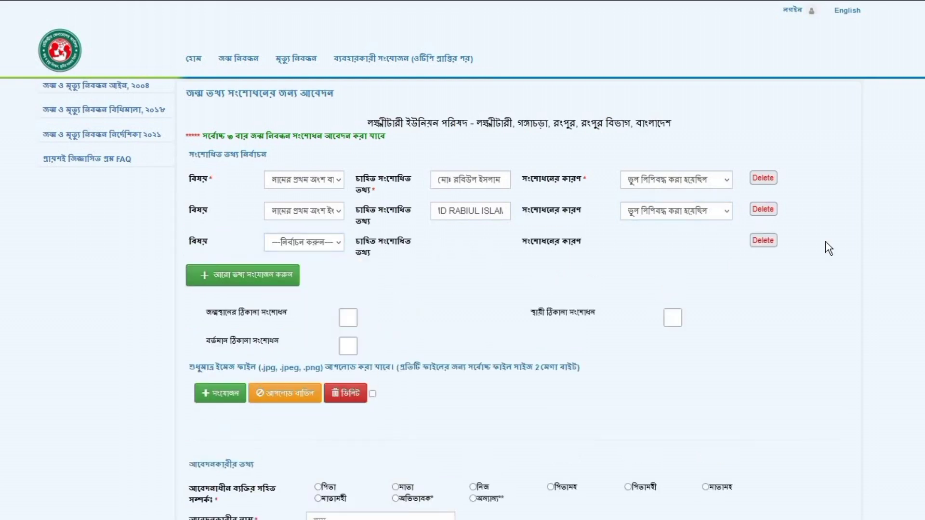
{"action": "left_click", "coordinate": [766, 244]}
{"action": "left_click", "coordinate": [348, 286]}
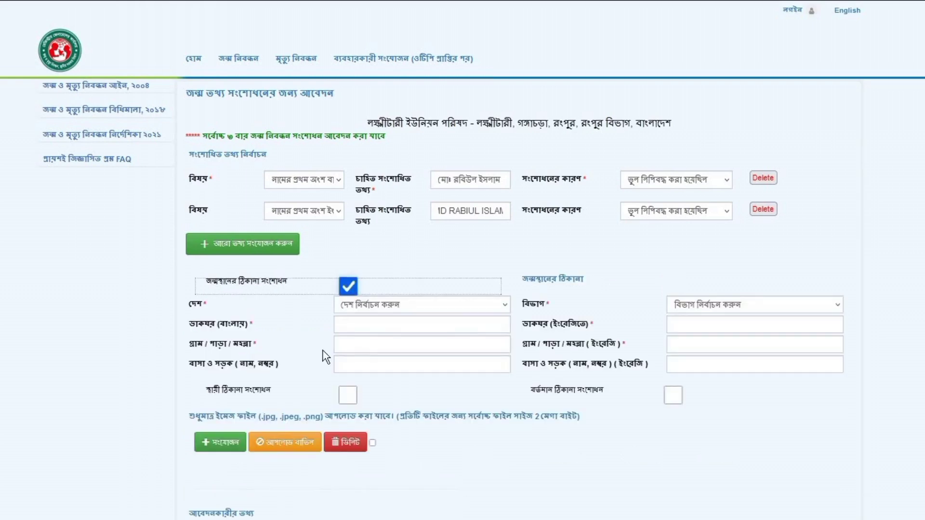
{"action": "left_click", "coordinate": [348, 287]}
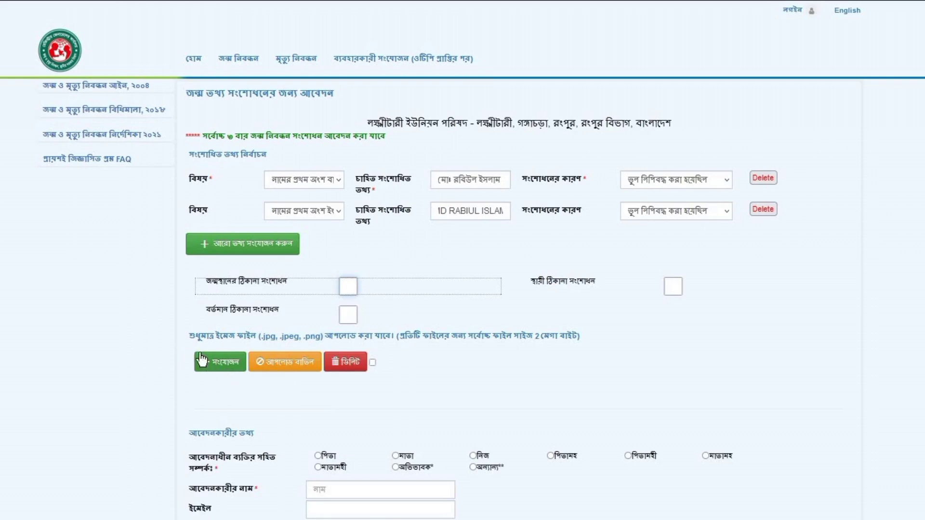
{"action": "left_click_drag", "start_coordinate": [194, 336], "coordinate": [602, 342]}
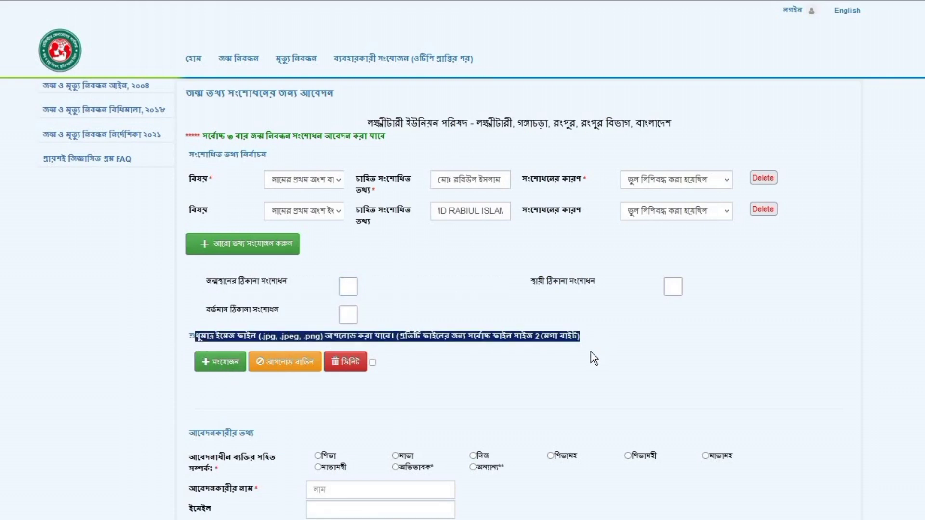
Attach a scanned image tagged as পিতার জাতীয় পরিচয়পত্র (father's national ID) and upload it.
{"action": "left_click", "coordinate": [553, 358]}
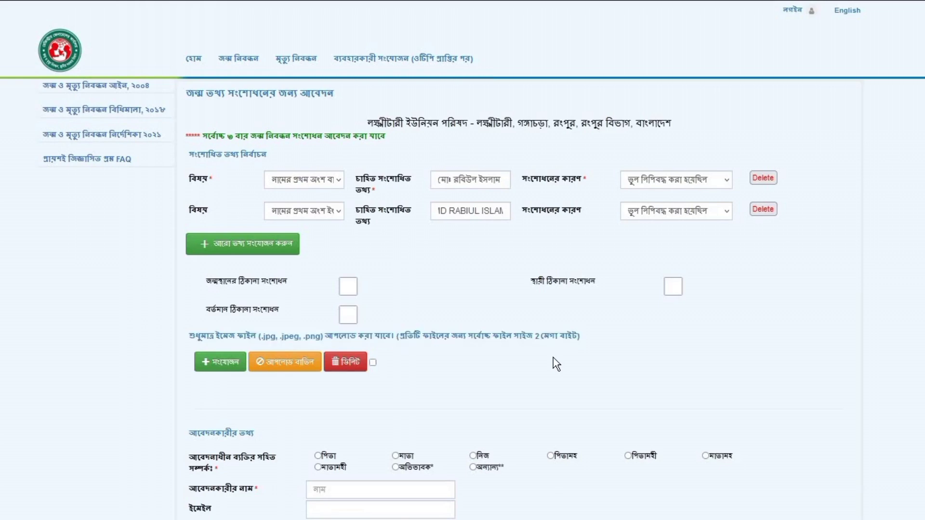
{"action": "left_click", "coordinate": [223, 363]}
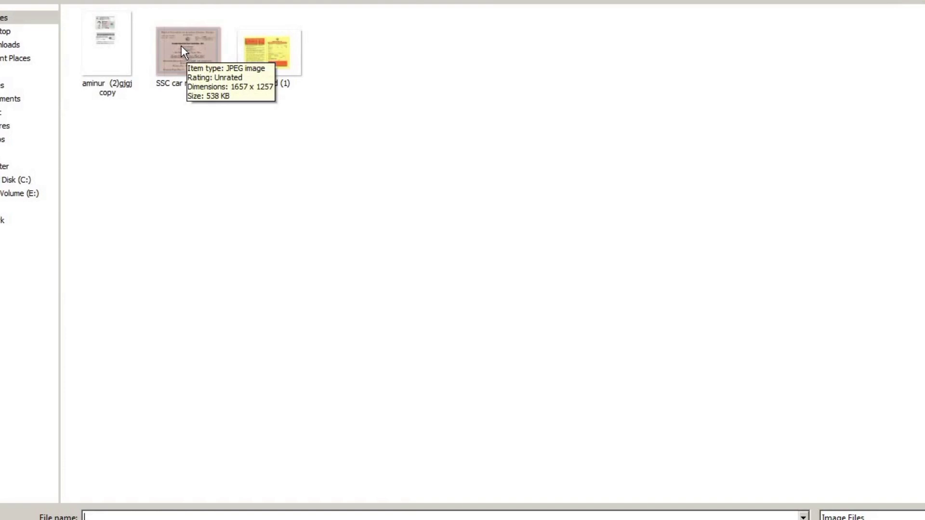
{"action": "double_click", "coordinate": [117, 55]}
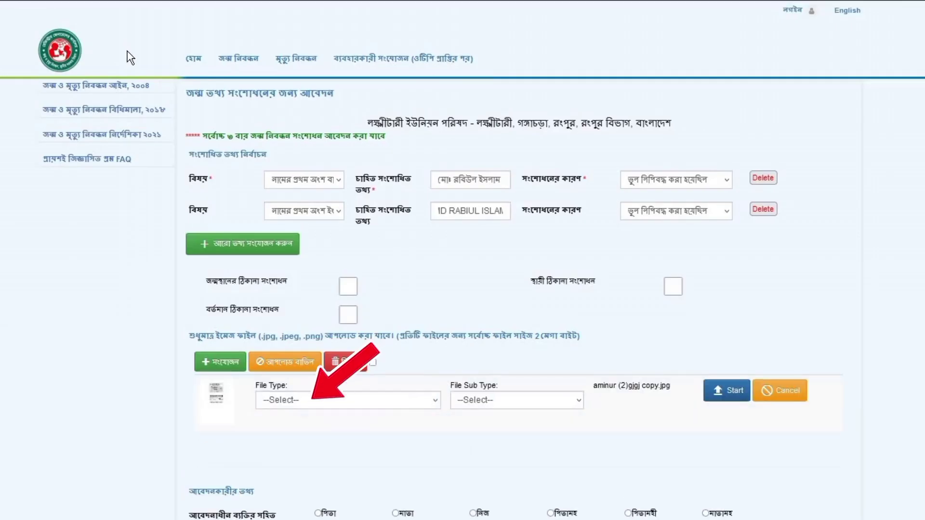
{"action": "left_click", "coordinate": [312, 403]}
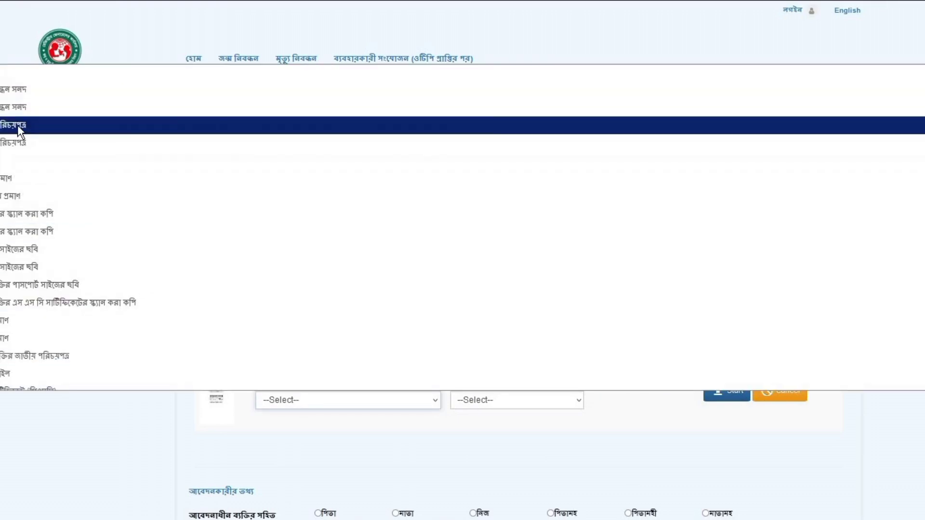
{"action": "left_click", "coordinate": [19, 125]}
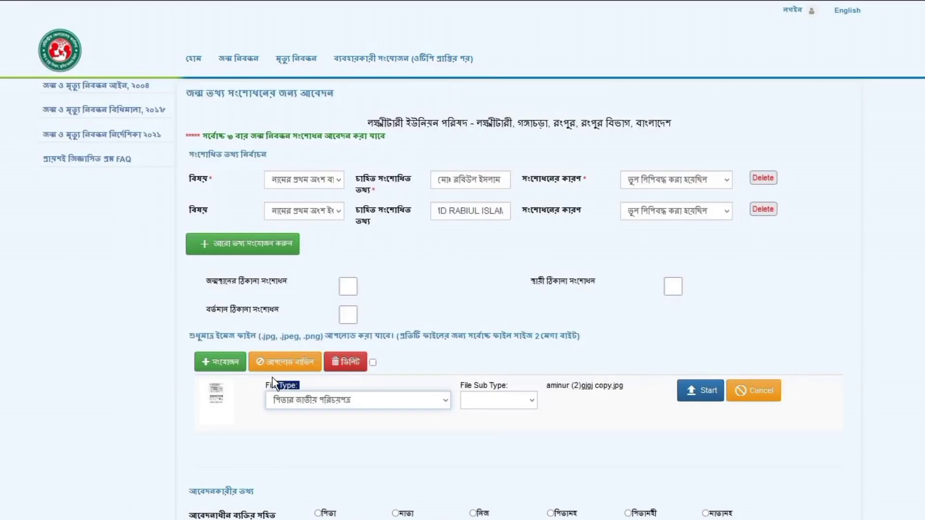
{"action": "left_click", "coordinate": [698, 392]}
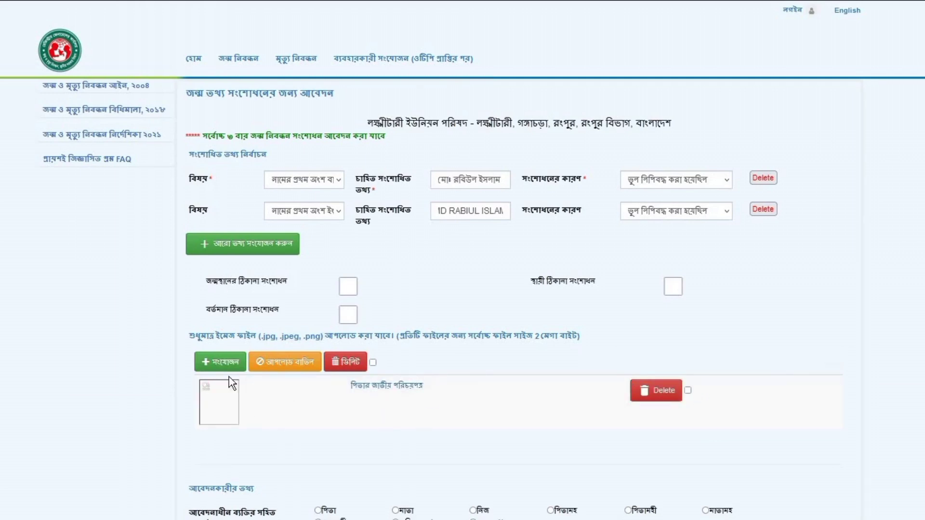
Attach the SSC certificate scan tagged as জুনিয়র স্কুল সার্টিফিকেট (জেএসসি) and upload it.
{"action": "left_click", "coordinate": [218, 362]}
{"action": "double_click", "coordinate": [189, 48]}
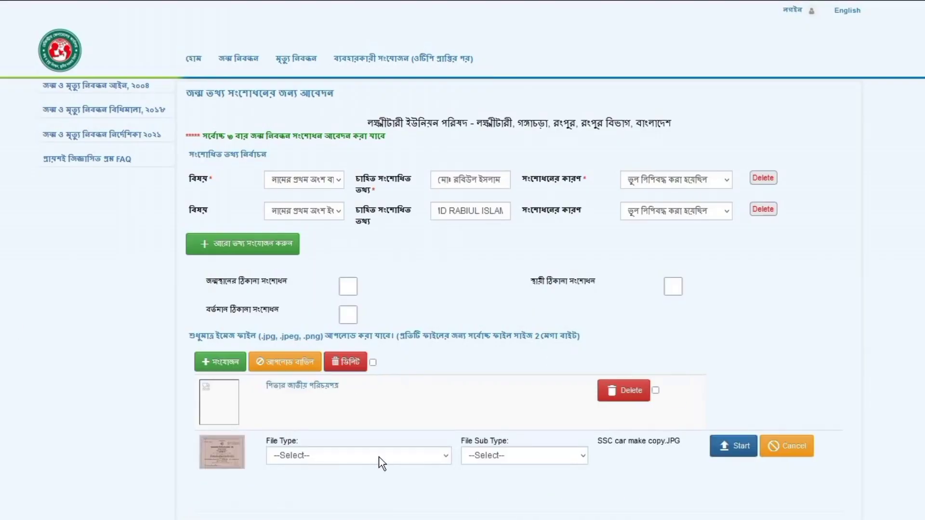
{"action": "left_click", "coordinate": [379, 458]}
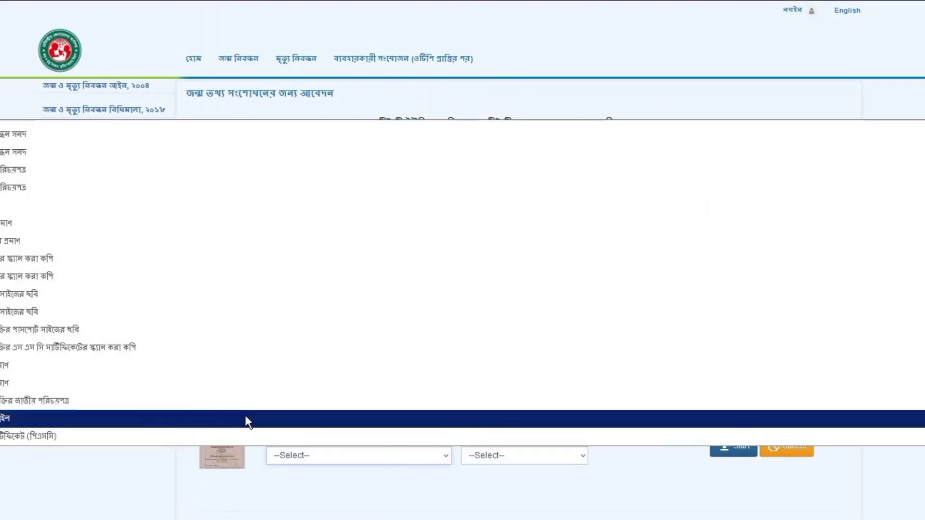
{"action": "scroll", "coordinate": [379, 313], "scroll_direction": "down", "scroll_amount": 4}
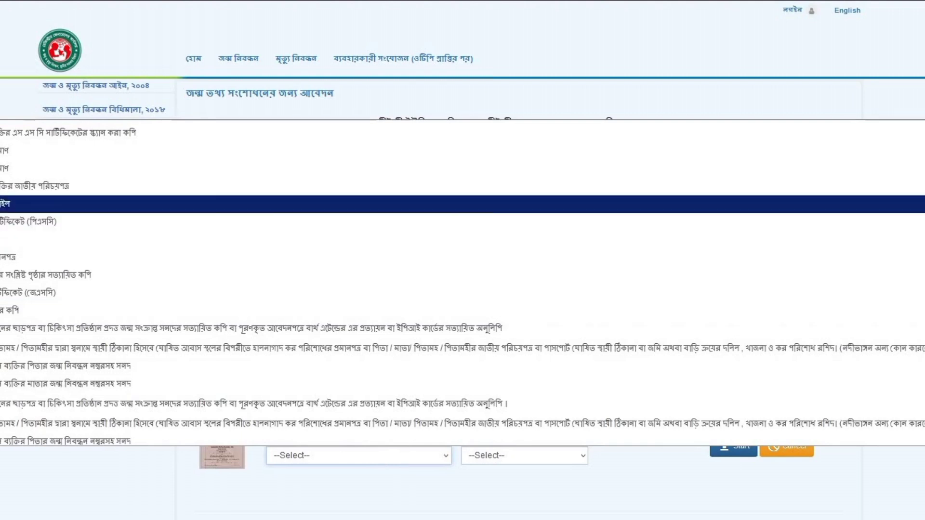
{"action": "left_click", "coordinate": [380, 292]}
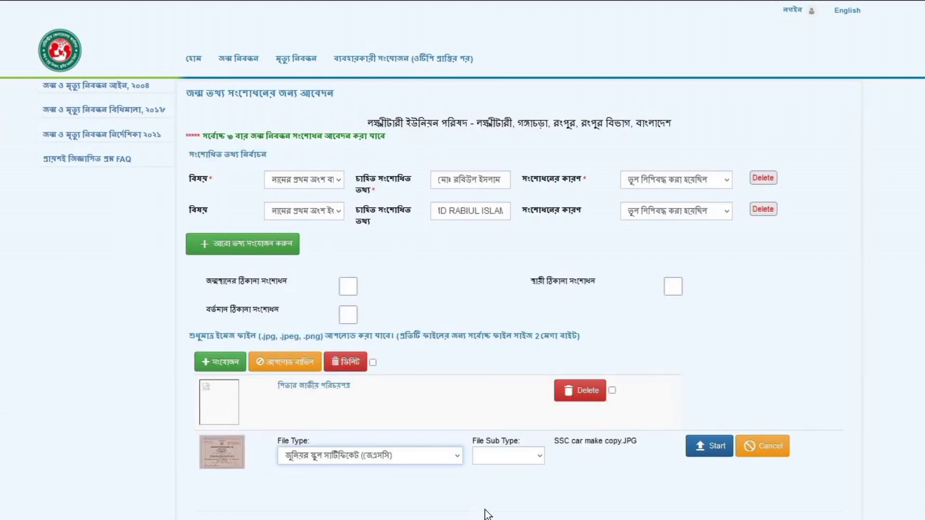
{"action": "left_click", "coordinate": [706, 447]}
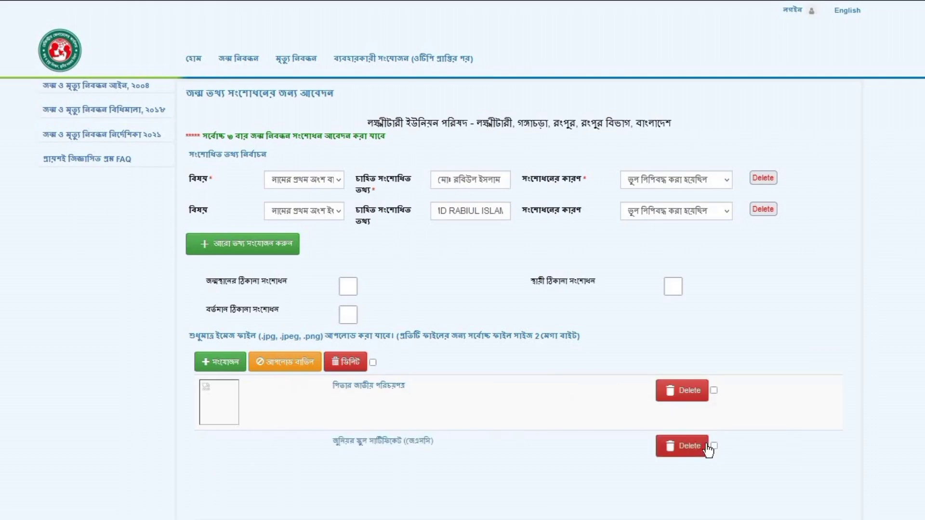
Set the applicant's relation to পিতা (father) after trying মাতা and নিজ, revealing his pre-filled details.
{"action": "scroll", "coordinate": [445, 475], "scroll_direction": "down", "scroll_amount": 3}
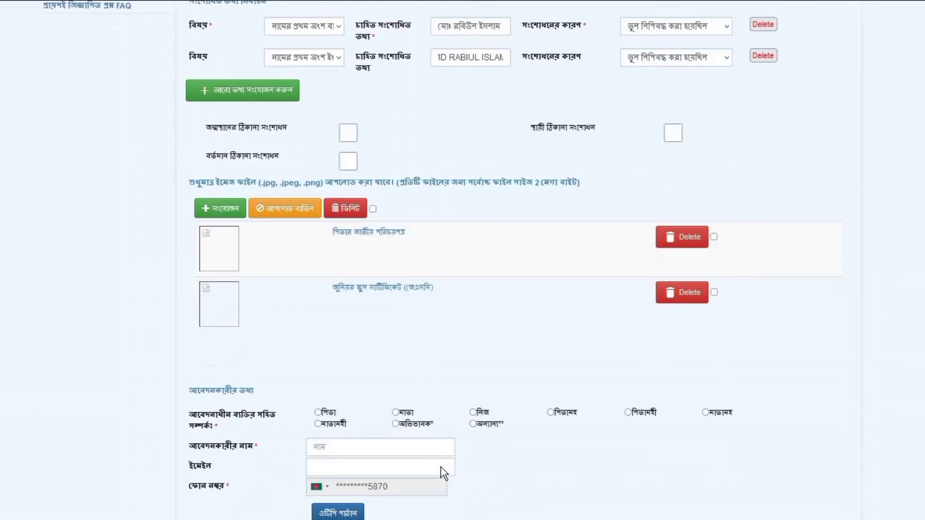
{"action": "scroll", "coordinate": [435, 463], "scroll_direction": "down", "scroll_amount": 2}
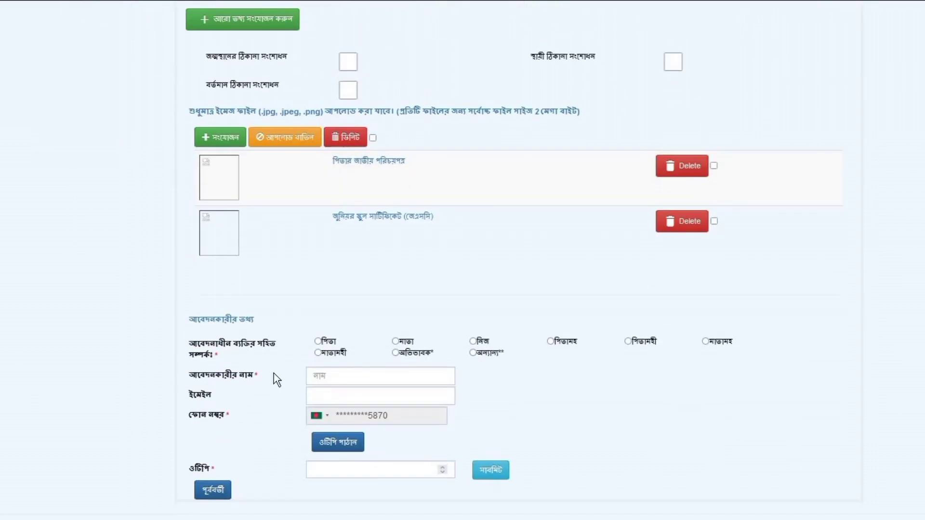
{"action": "left_click_drag", "start_coordinate": [189, 319], "coordinate": [271, 324]}
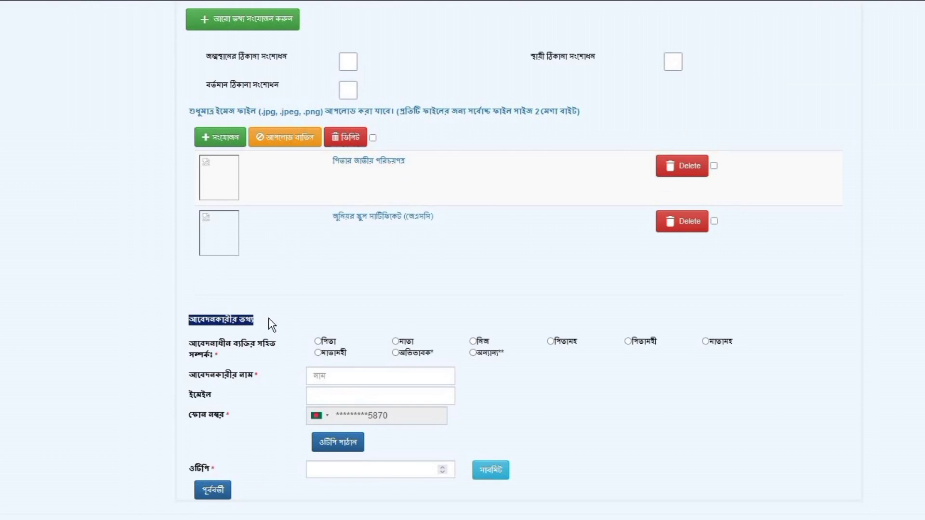
{"action": "left_click_drag", "start_coordinate": [197, 344], "coordinate": [292, 359]}
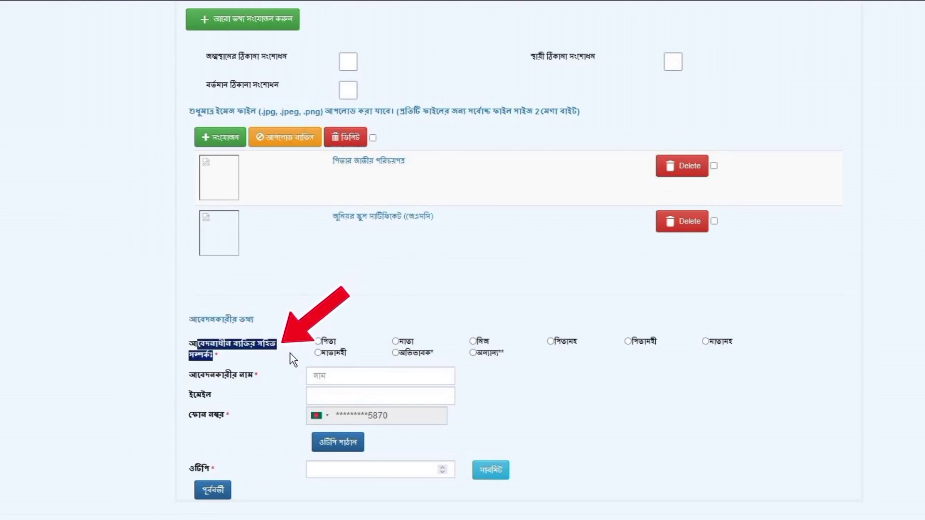
{"action": "left_click", "coordinate": [318, 342]}
{"action": "left_click", "coordinate": [395, 342]}
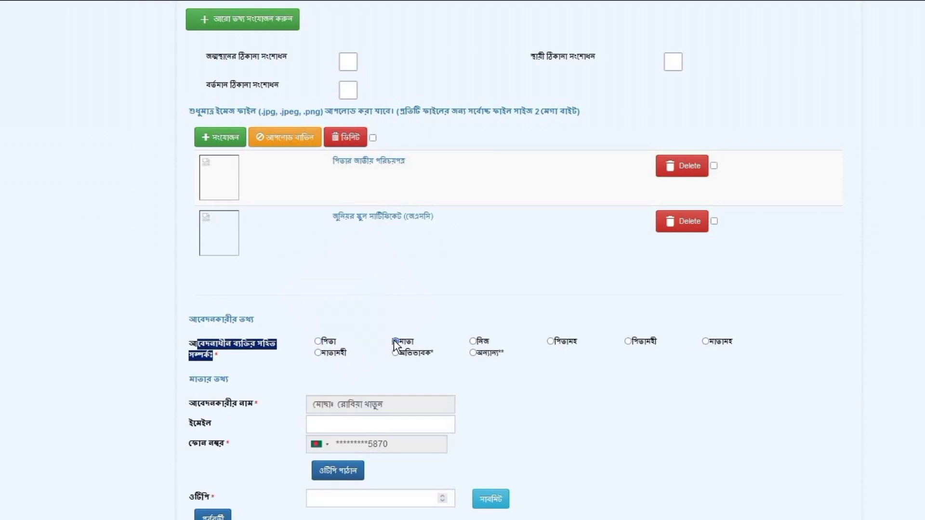
{"action": "left_click", "coordinate": [474, 341]}
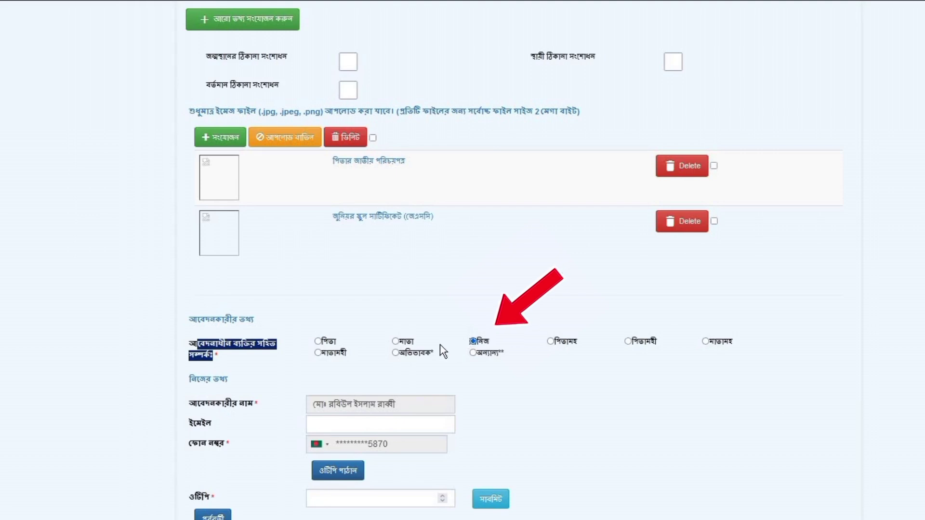
{"action": "left_click", "coordinate": [318, 341]}
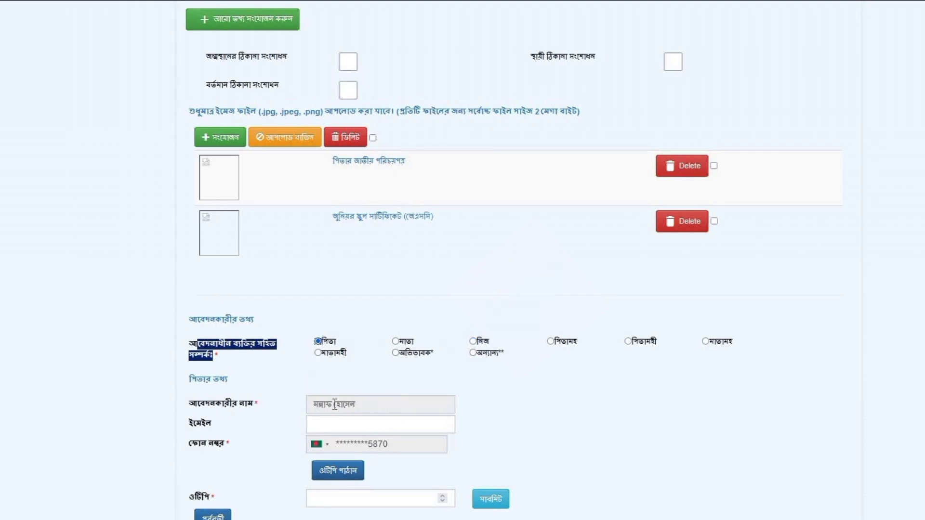
{"action": "left_click_drag", "start_coordinate": [318, 405], "coordinate": [356, 405]}
{"action": "left_click_drag", "start_coordinate": [191, 423], "coordinate": [234, 429]}
{"action": "left_click", "coordinate": [321, 425]}
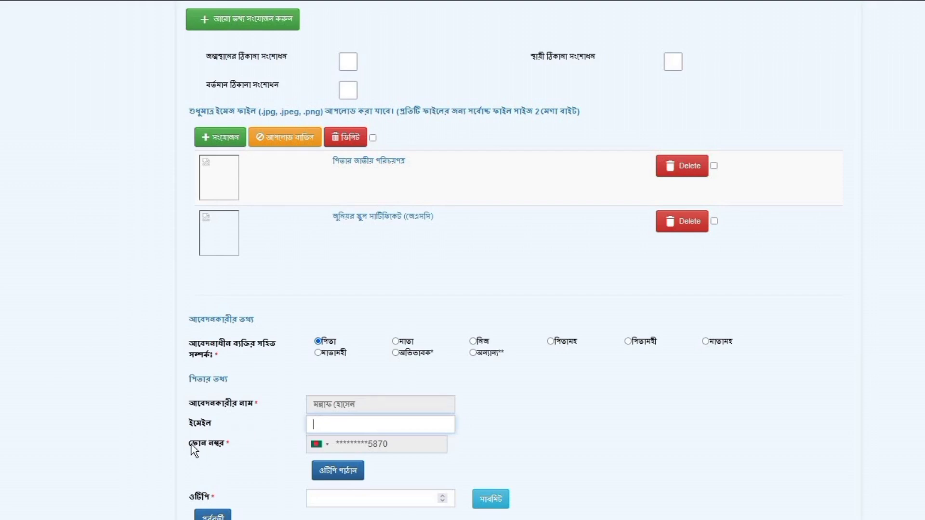
Send a one-time code to the masked registered phone number with ওটিপি পাঠান.
{"action": "left_click_drag", "start_coordinate": [190, 444], "coordinate": [256, 454]}
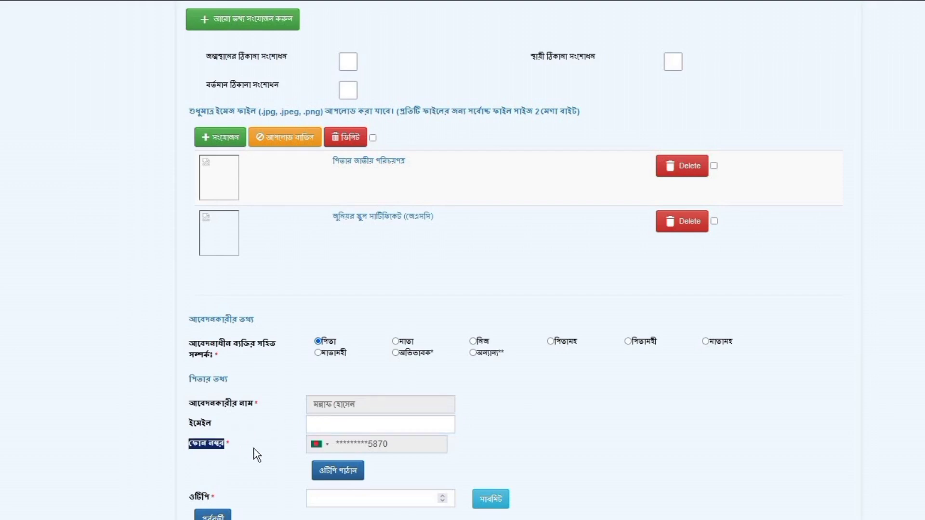
{"action": "left_click", "coordinate": [337, 443]}
{"action": "left_click_drag", "start_coordinate": [338, 443], "coordinate": [438, 443]}
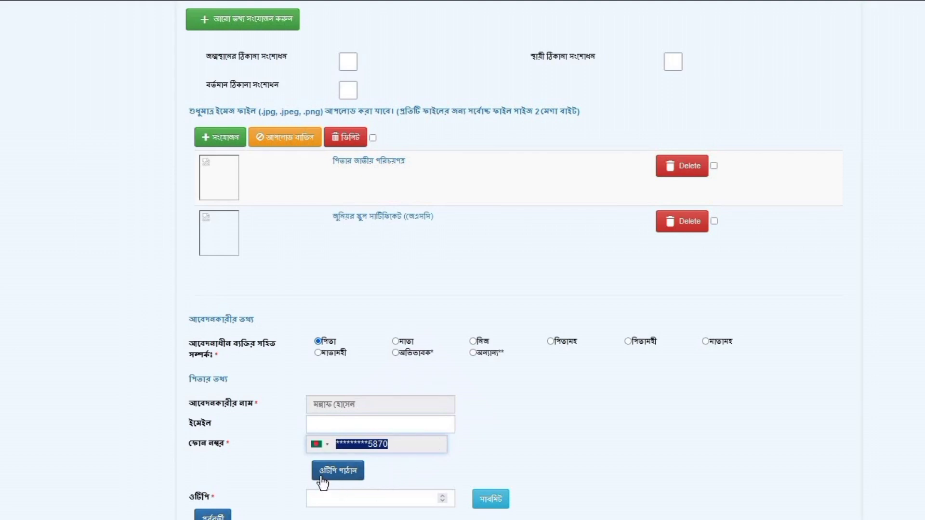
{"action": "left_click", "coordinate": [349, 470]}
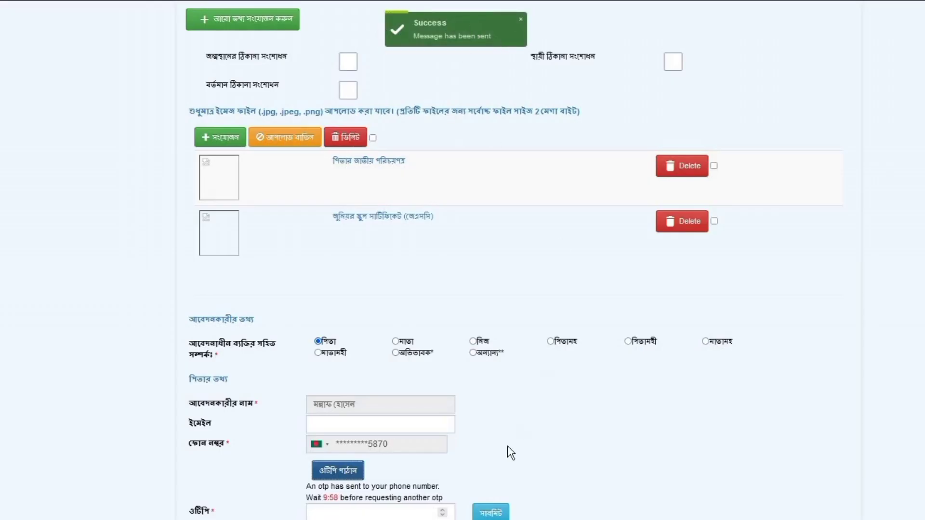
Enter the received OTP code and submit the correction application.
{"action": "scroll", "coordinate": [508, 451], "scroll_direction": "down", "scroll_amount": 1}
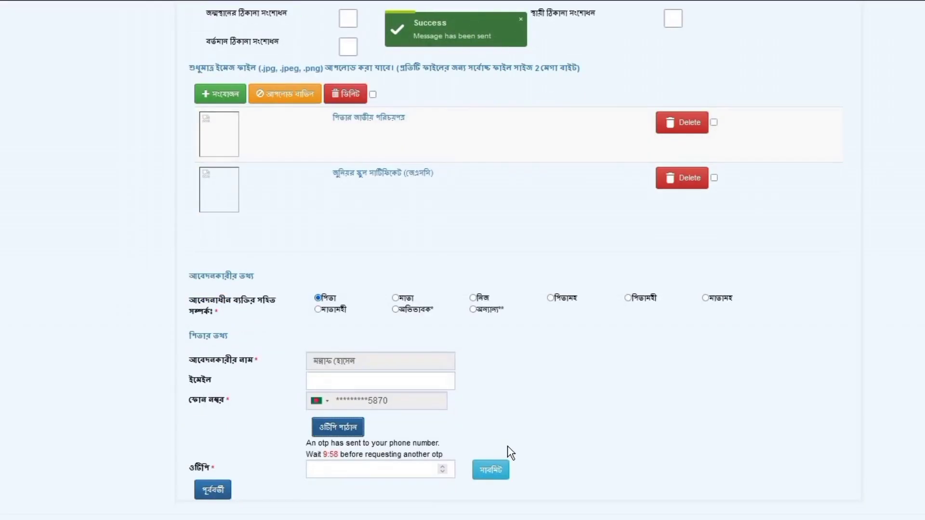
{"action": "left_click", "coordinate": [350, 471]}
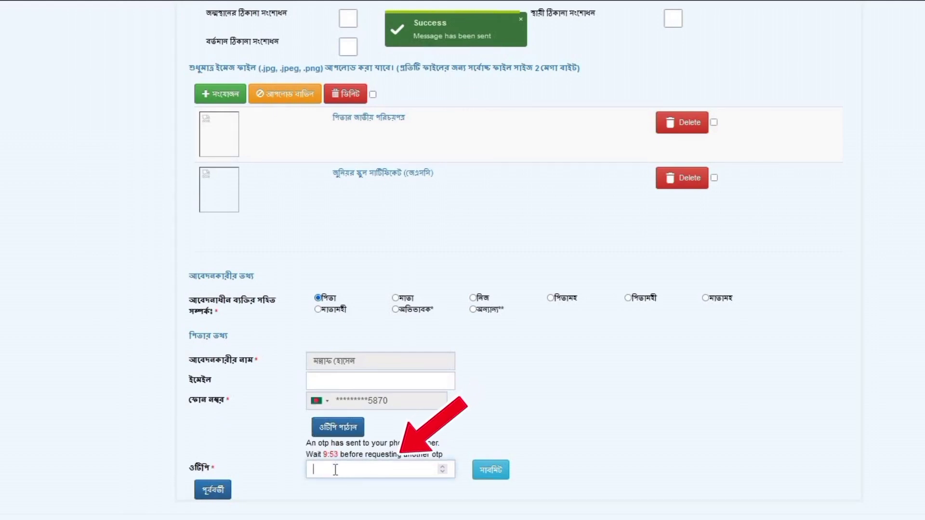
{"action": "left_click", "coordinate": [335, 470]}
{"action": "left_click", "coordinate": [336, 470]}
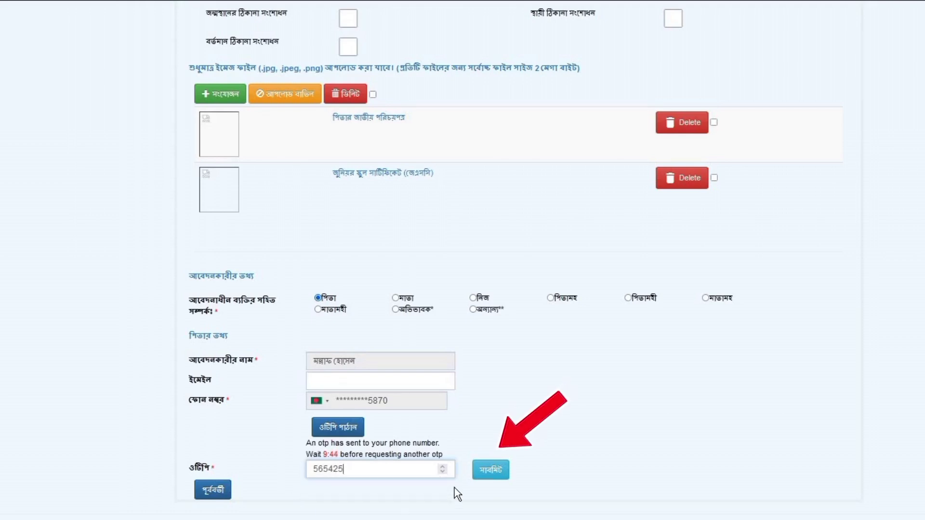
{"action": "left_click", "coordinate": [491, 470]}
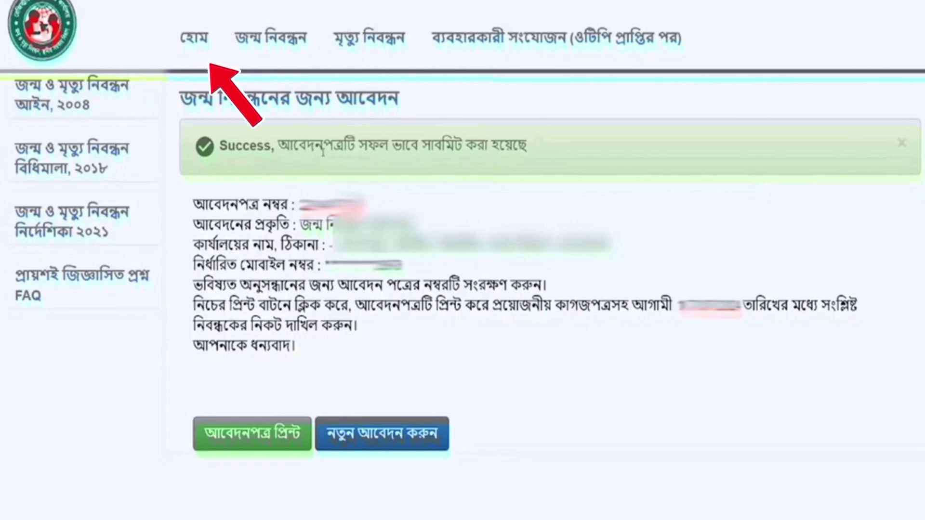
Go to the application print form and choose the জন্ম তথ্য সংশোধনের জন্য আবেদন type.
{"action": "left_click", "coordinate": [194, 38]}
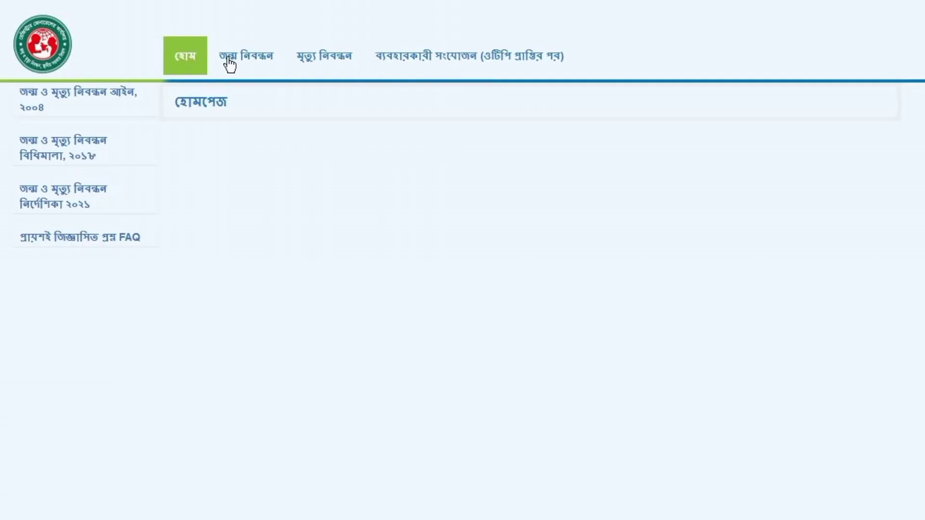
{"action": "mouse_move", "coordinate": [254, 68]}
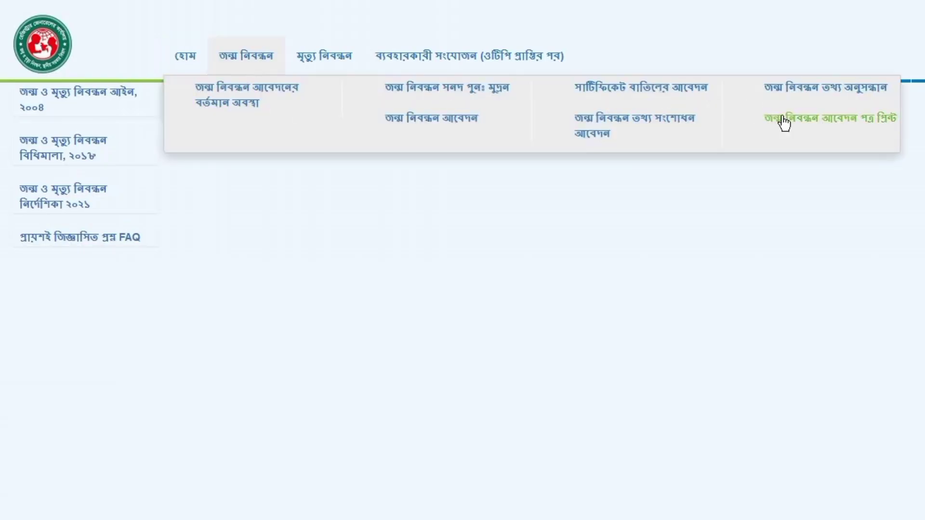
{"action": "left_click", "coordinate": [824, 127]}
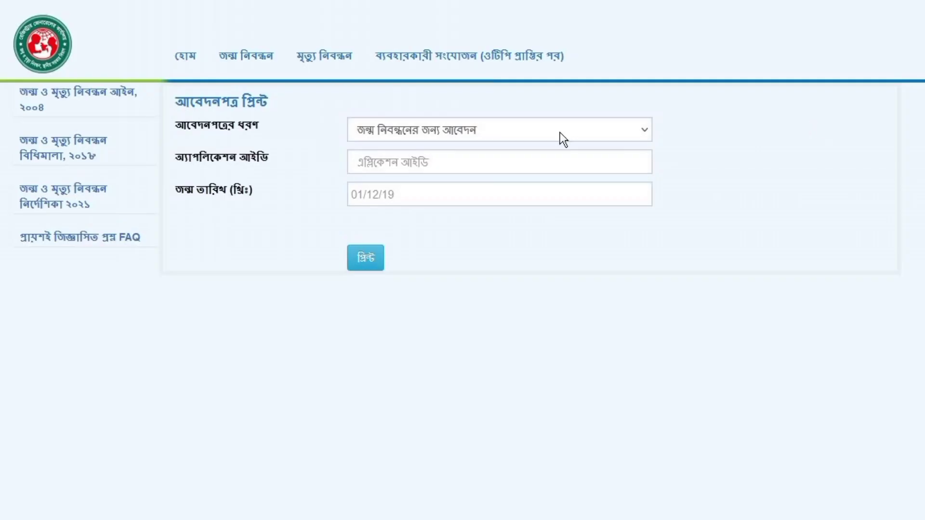
{"action": "left_click", "coordinate": [432, 130]}
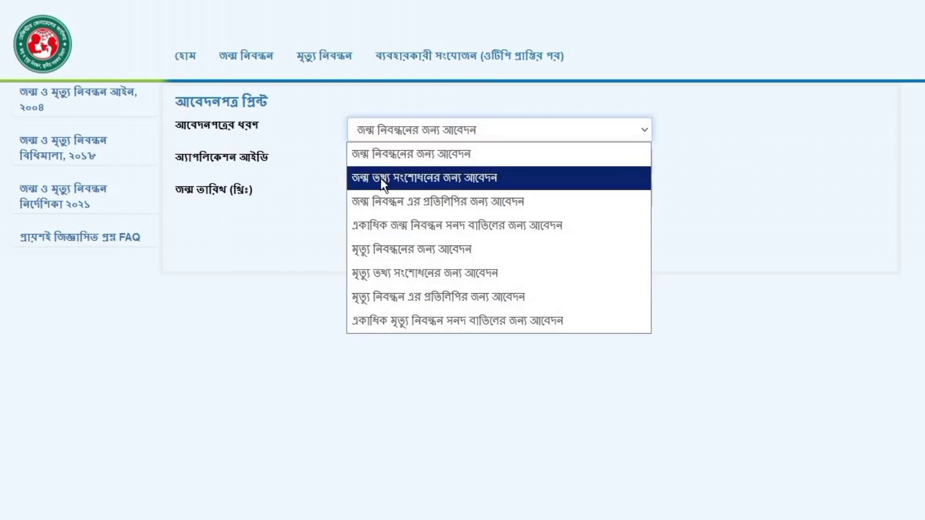
{"action": "left_click", "coordinate": [495, 178]}
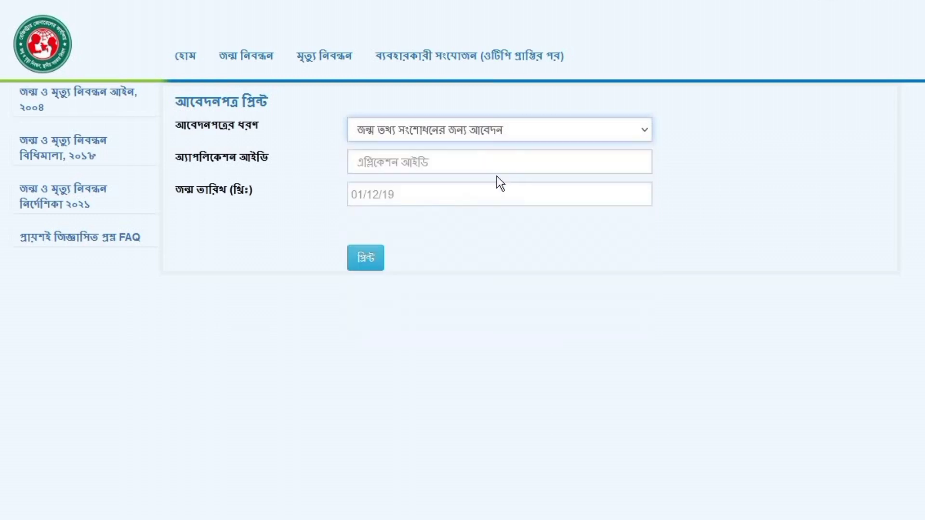
Enter the correction application ID in the print form.
{"action": "left_click", "coordinate": [406, 165]}
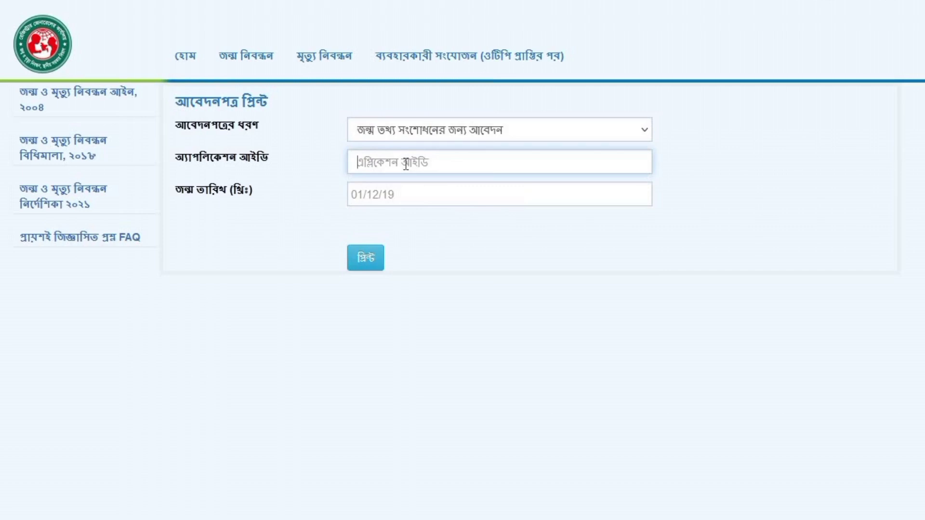
{"action": "left_click", "coordinate": [361, 196]}
{"action": "left_click", "coordinate": [353, 297]}
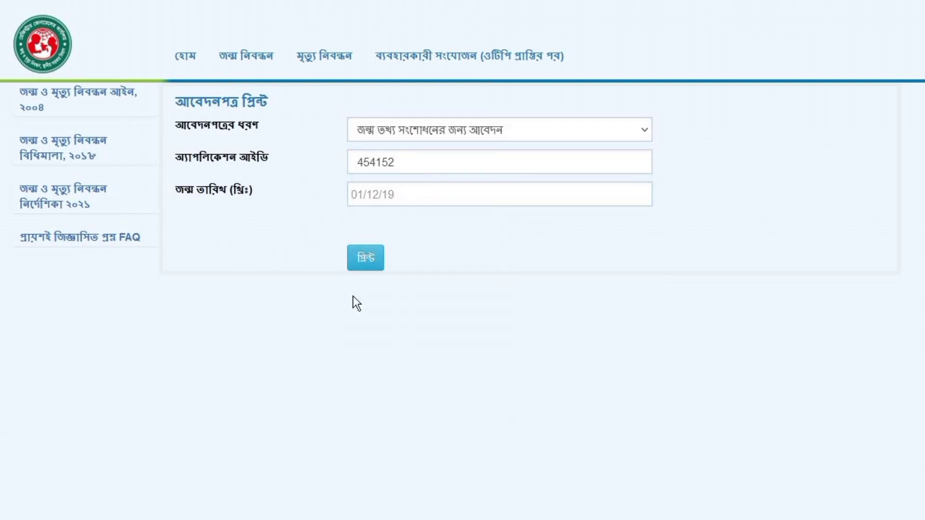